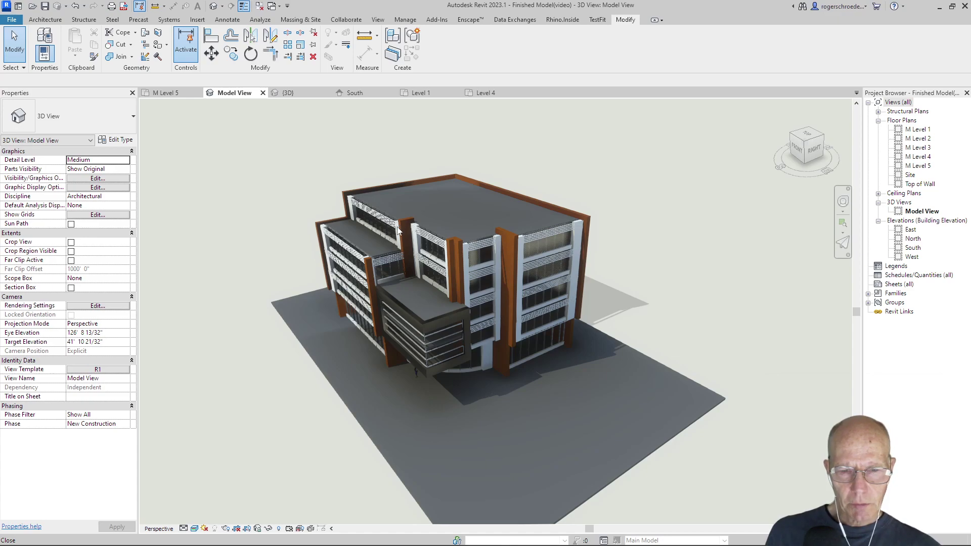
Switch from the 3D view to the M Level 5 floor plan
left_click(181, 93)
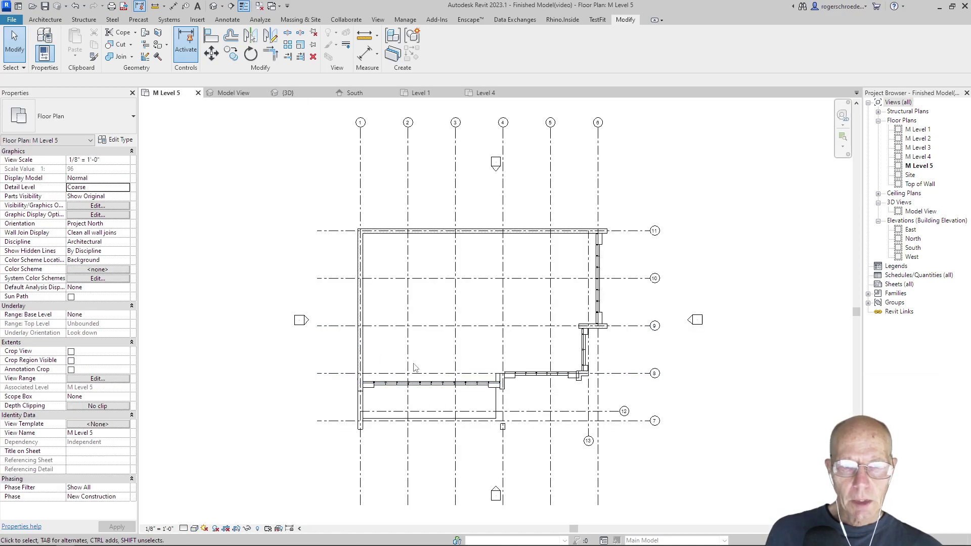
Close the Level 4 plan and open the working model's Level 5 floor plan from the Project Browser
left_click(481, 93)
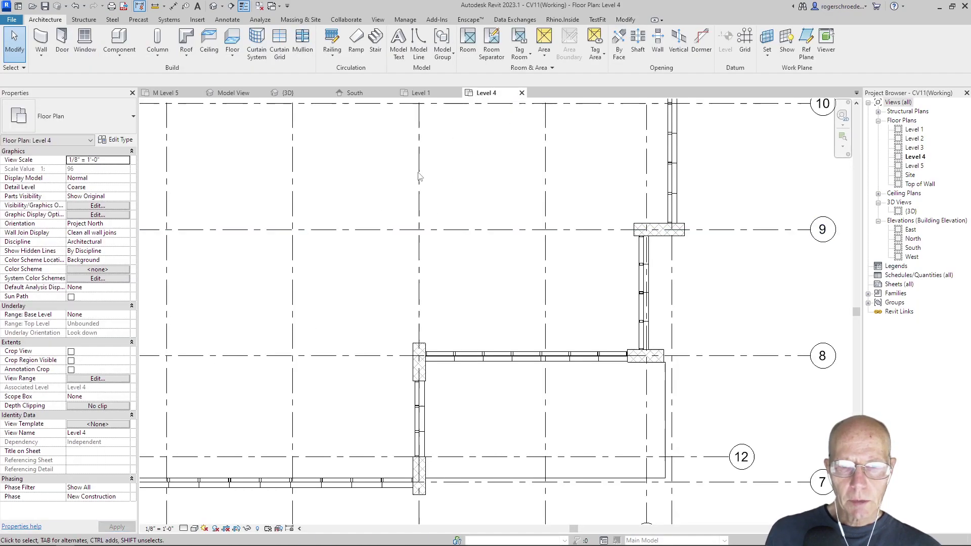
left_click(522, 92)
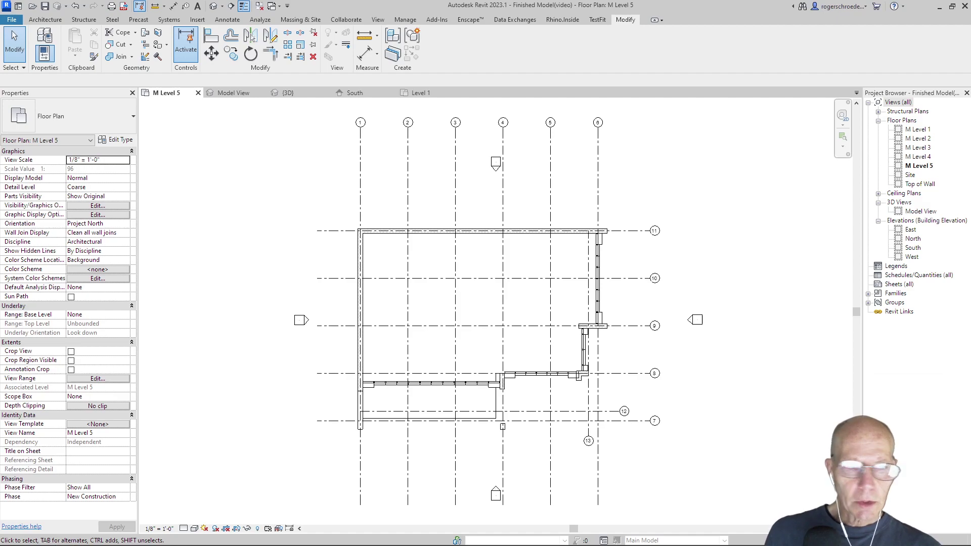
left_click(420, 93)
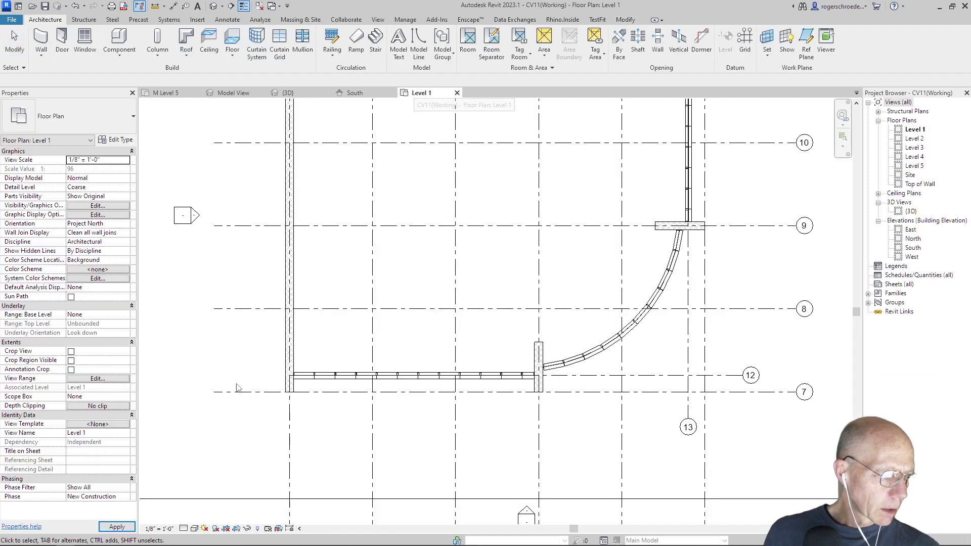
double_click(913, 166)
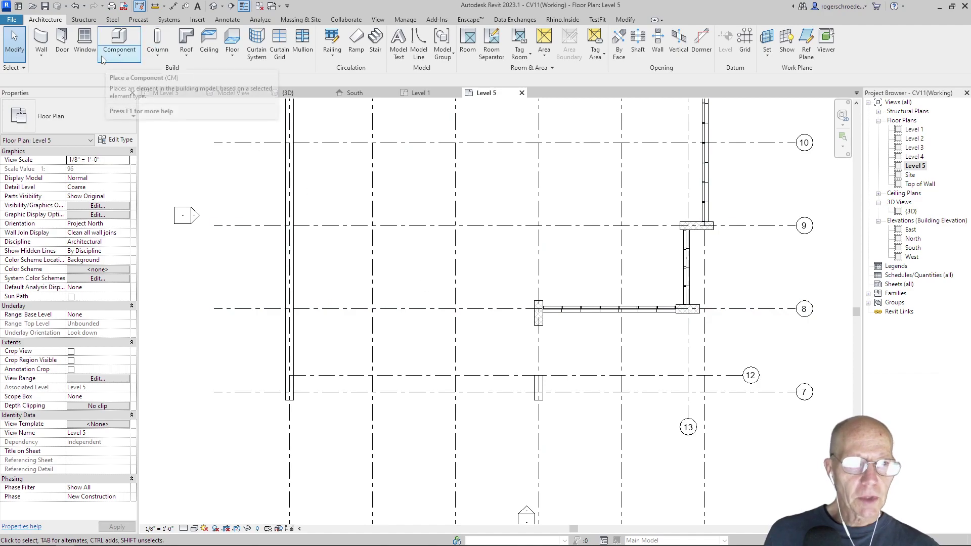
Draw a Curtain Wall along grid 8 from the west wall to the grid 8 wall
left_click(41, 54)
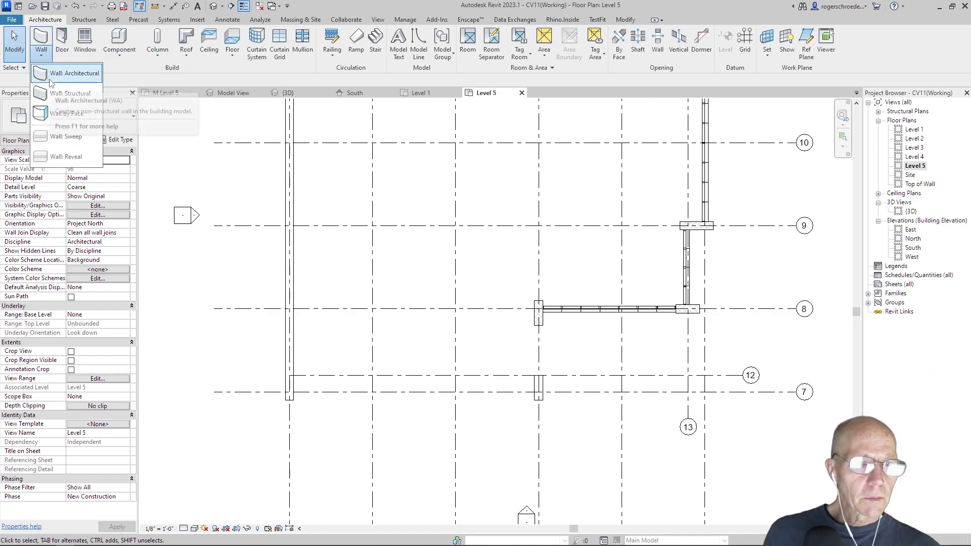
left_click(50, 80)
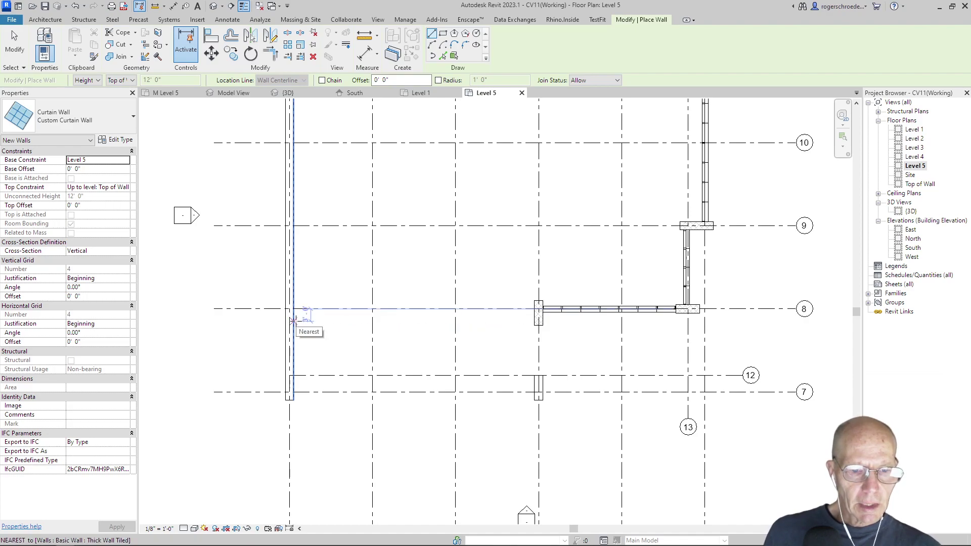
left_click(293, 322)
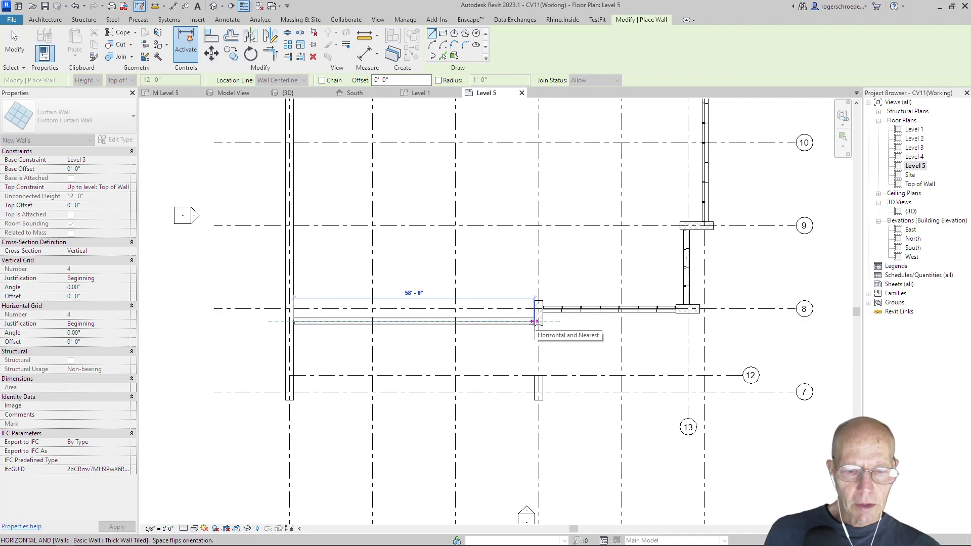
left_click(534, 322)
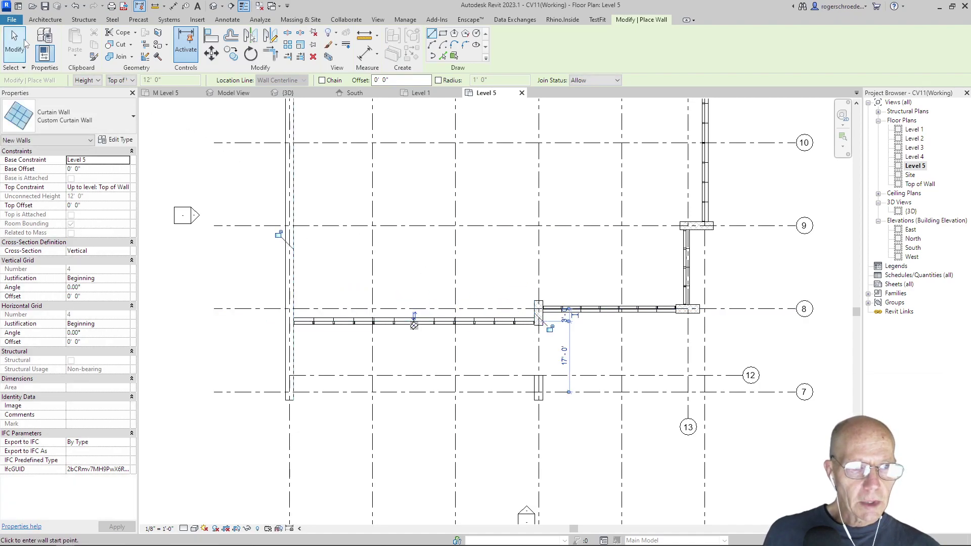
left_click(15, 42)
Flip the new curtain wall and move it down 1'-0" toward grid 7
left_click(334, 322)
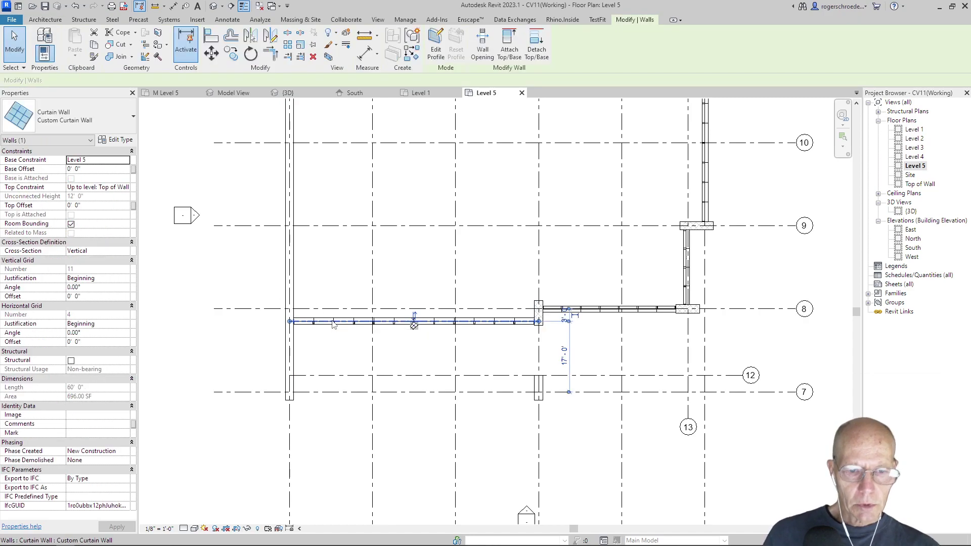
key("space")
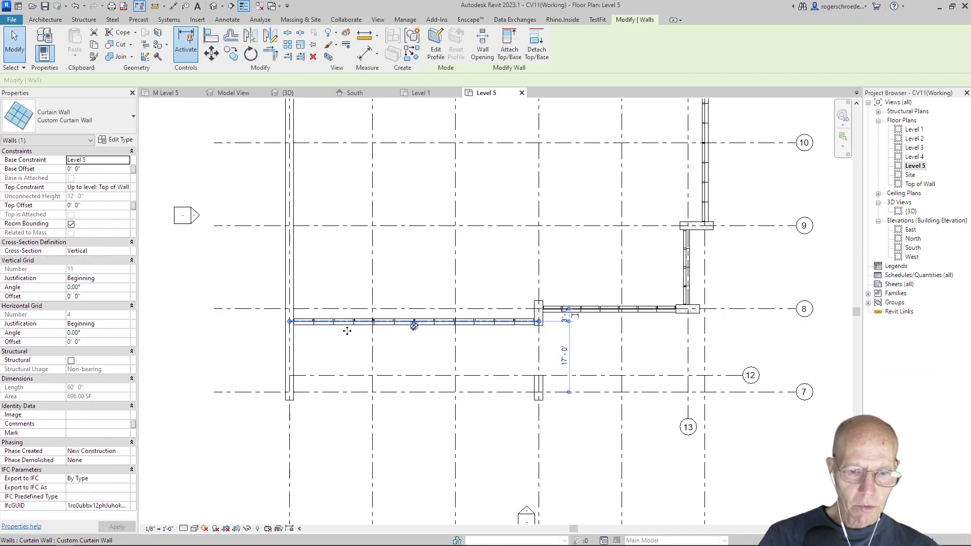
left_click(212, 52)
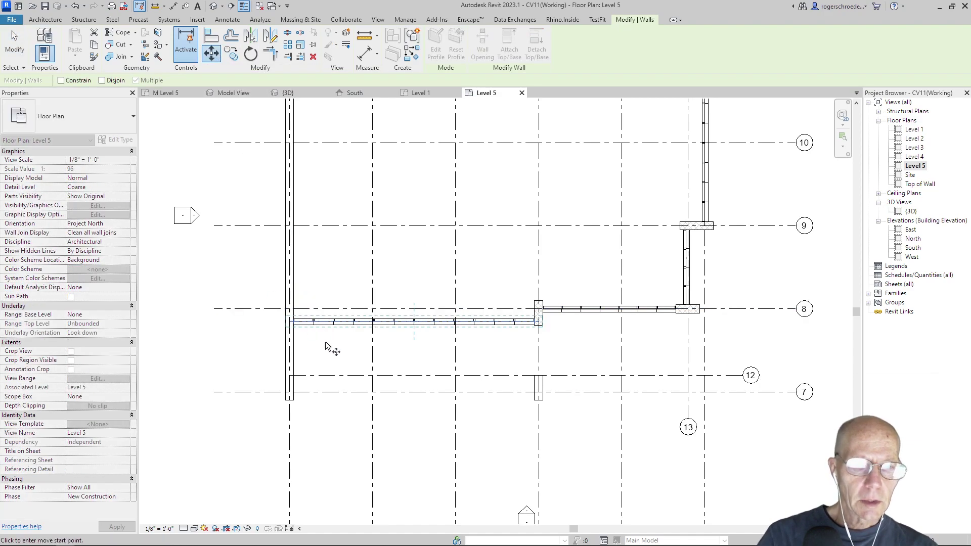
left_click(324, 325)
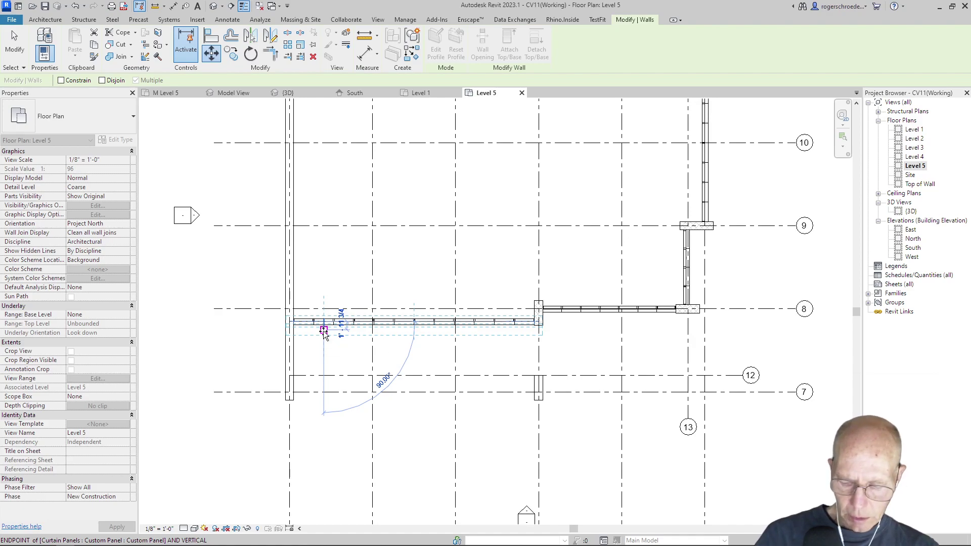
type("1")
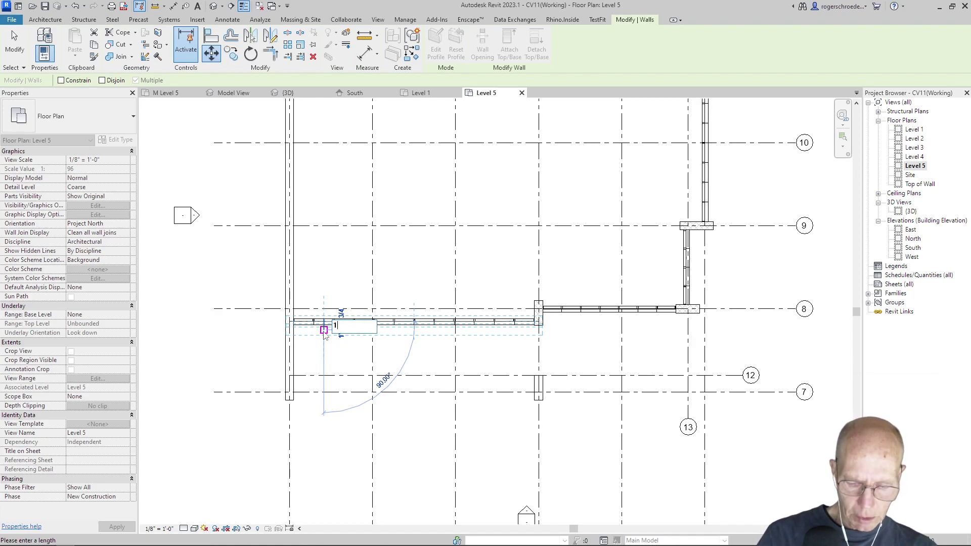
key("Return")
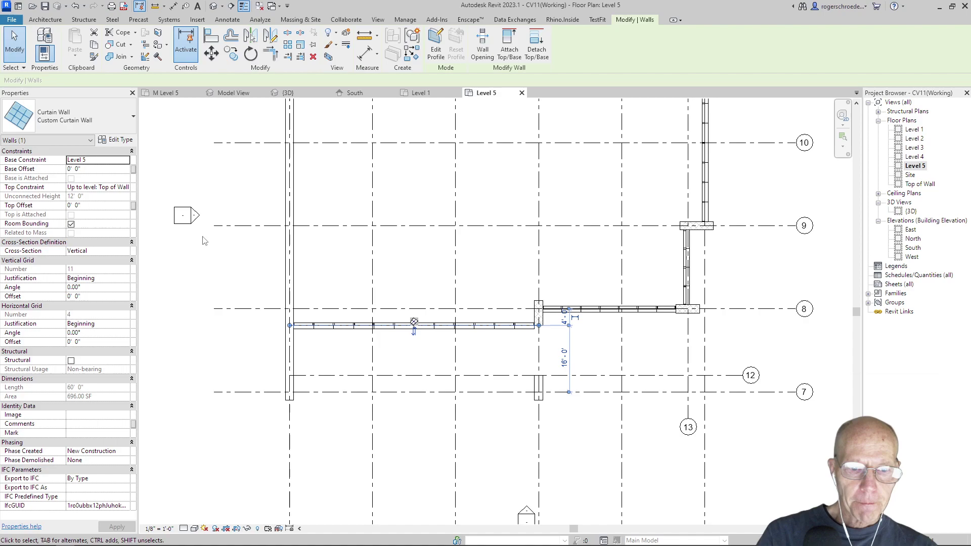
key("Escape")
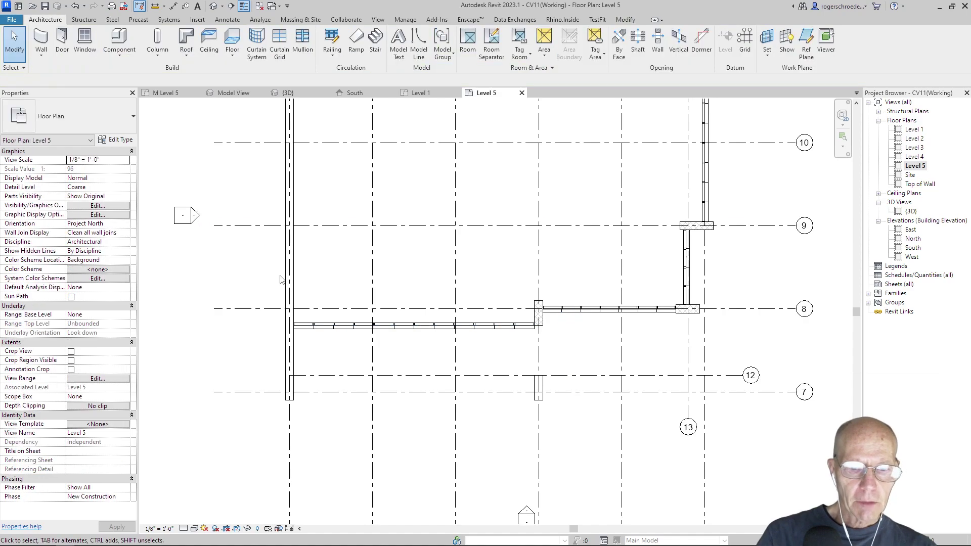
Shorten the short wall at grid 8 from 12'-0" to 10'-0", then select the Level 4 curtain wall
left_click(540, 326)
left_click_drag(540, 328, 539, 334)
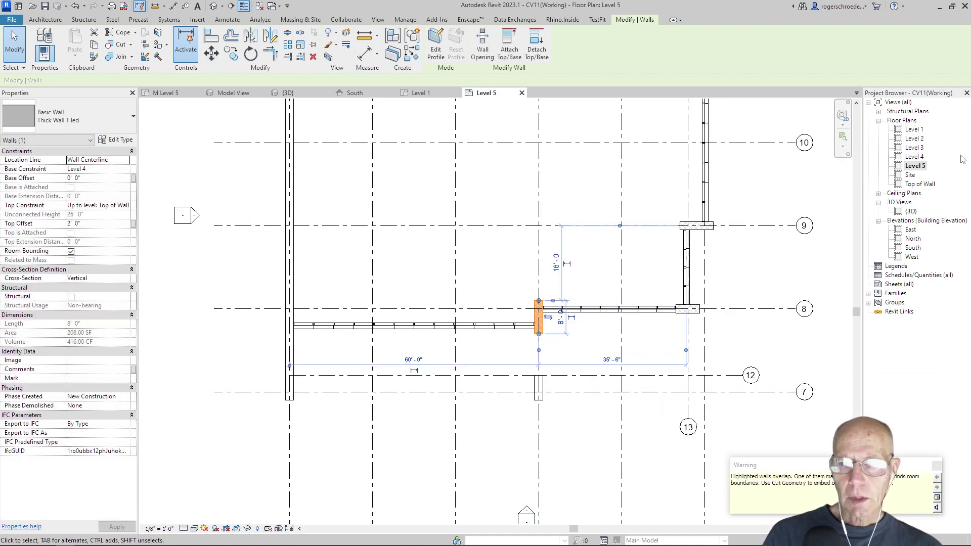
double_click(914, 158)
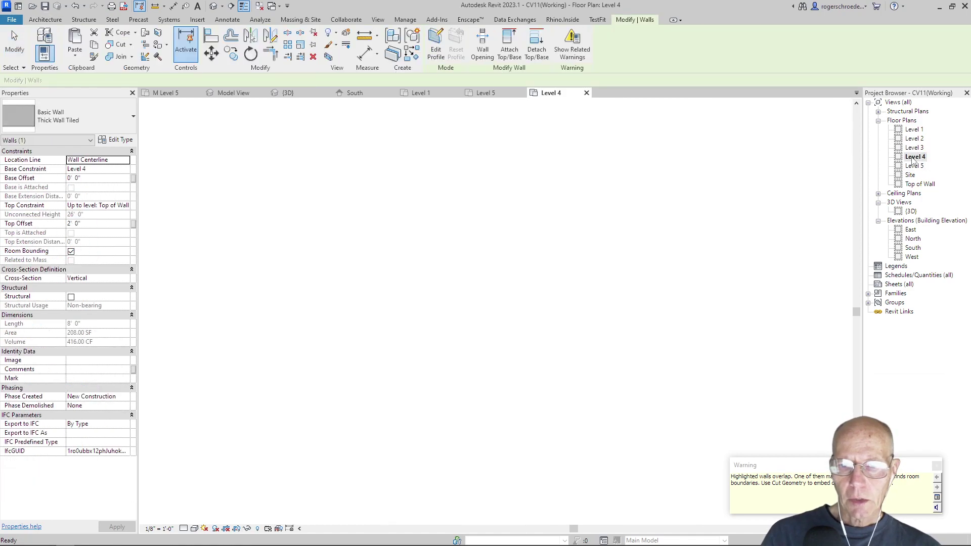
key("Escape")
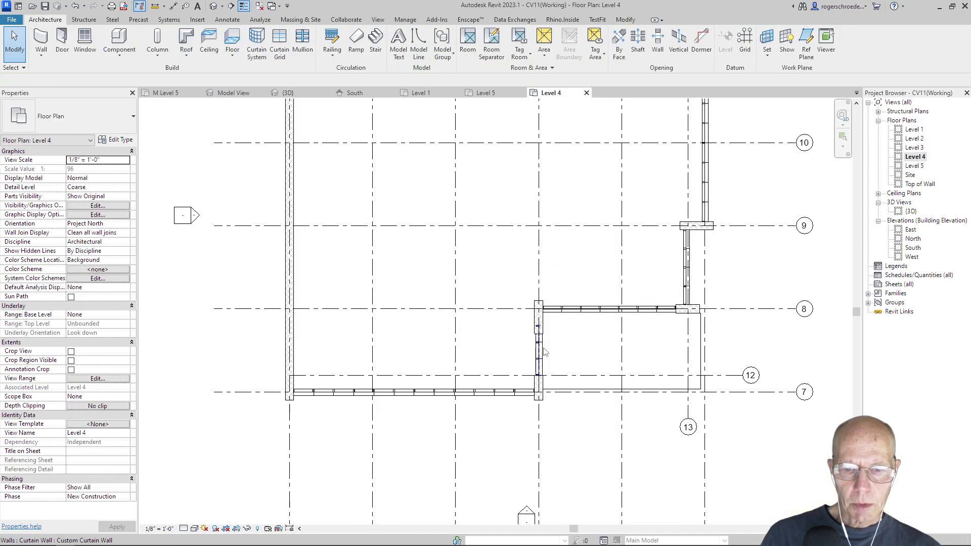
left_click(546, 352)
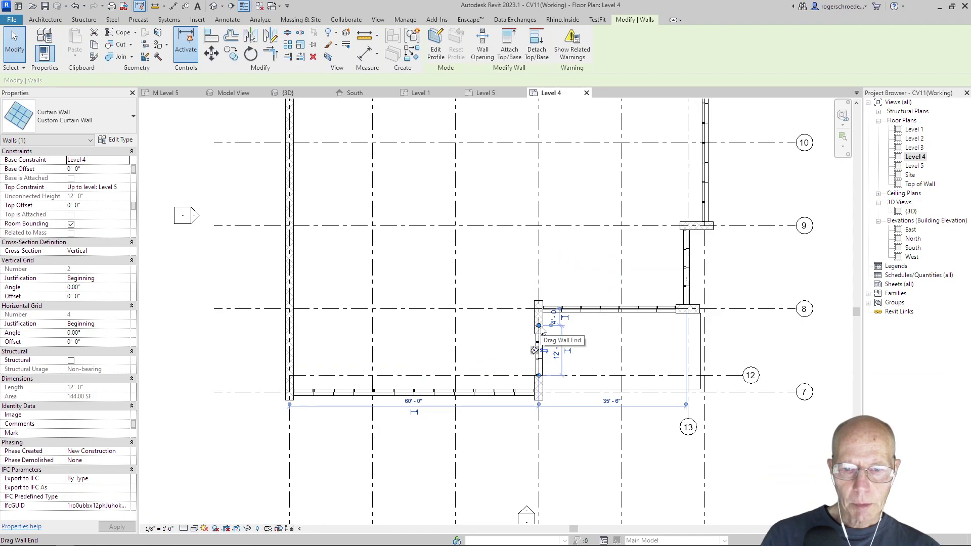
key("r")
key("m")
key("Escape")
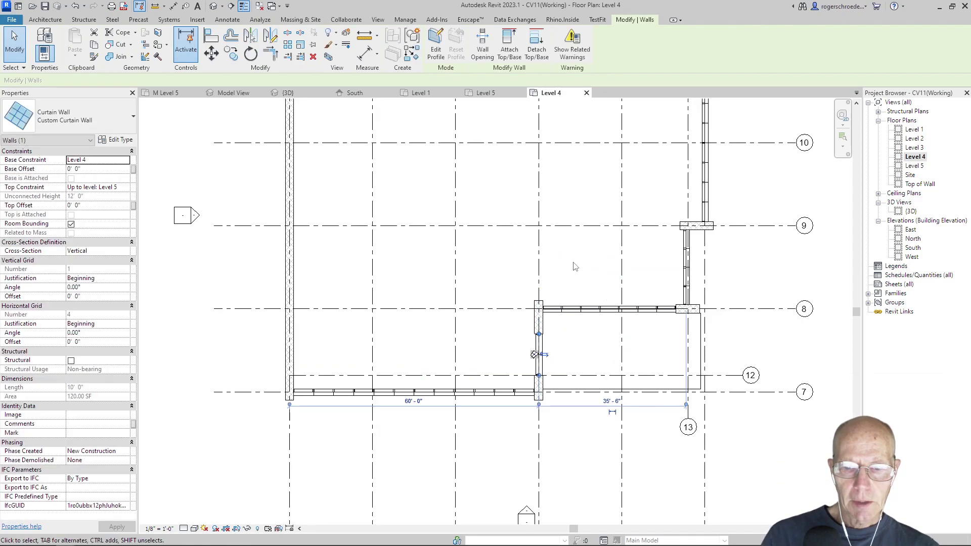
Check the stepped curtain wall in 3D, then return to the zoomed-out Level 5 plan
left_click(310, 93)
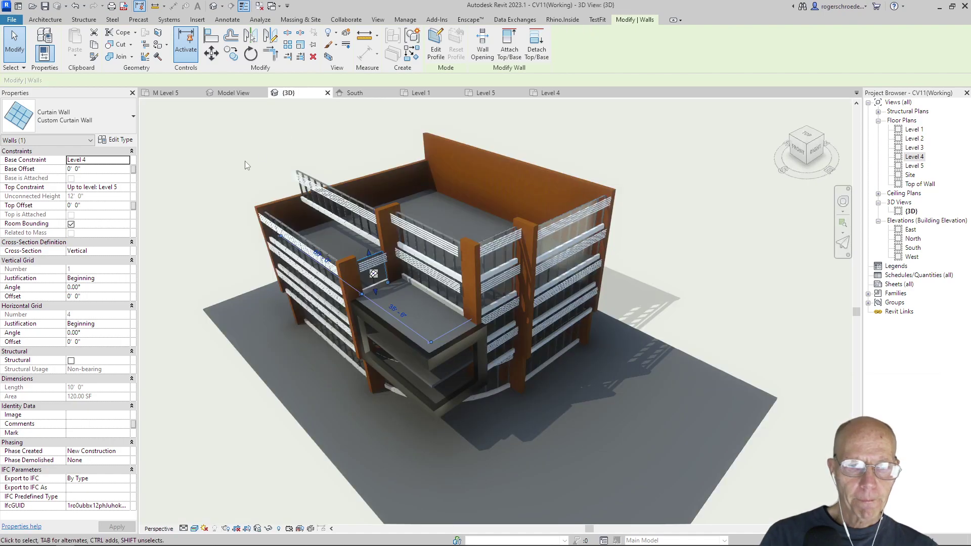
left_click(239, 165)
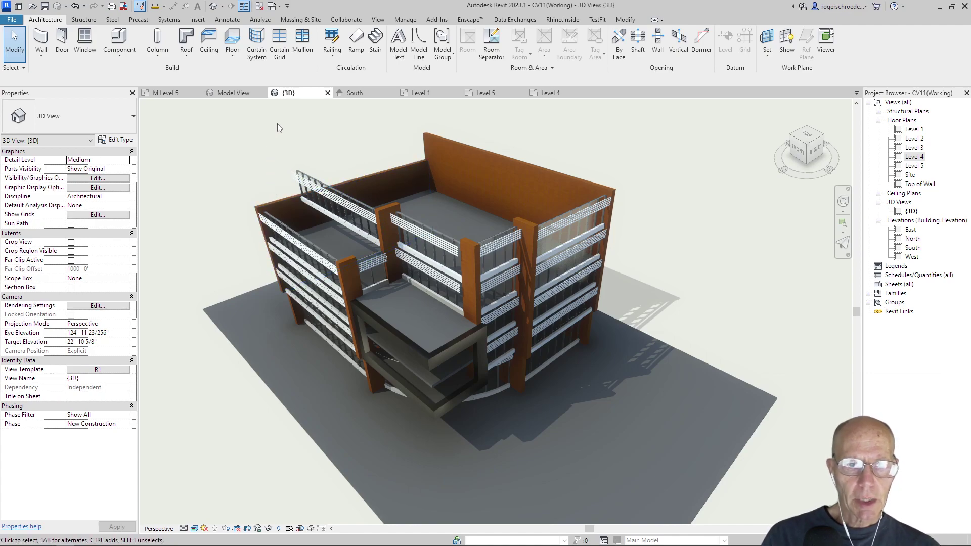
left_click(498, 94)
scroll(162, 225, "down", 4)
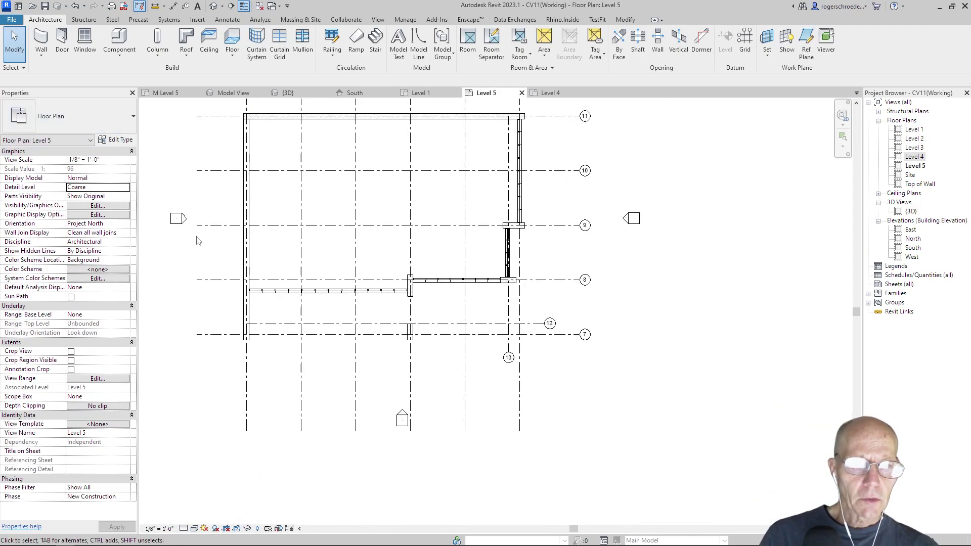
Draw a 66' Thick Wall Tiled wall down Level 5's west edge from the top-left corner
left_click(43, 54)
left_click(66, 77)
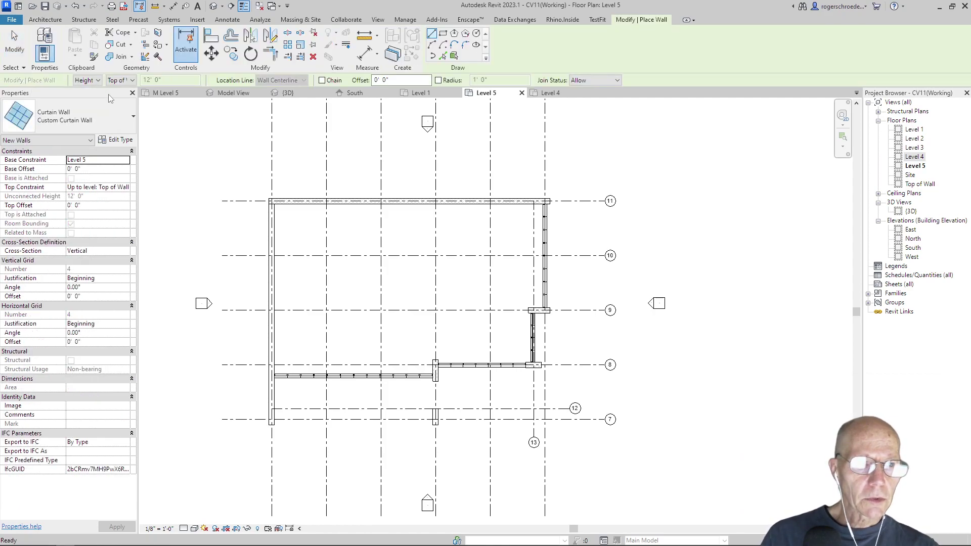
left_click(103, 118)
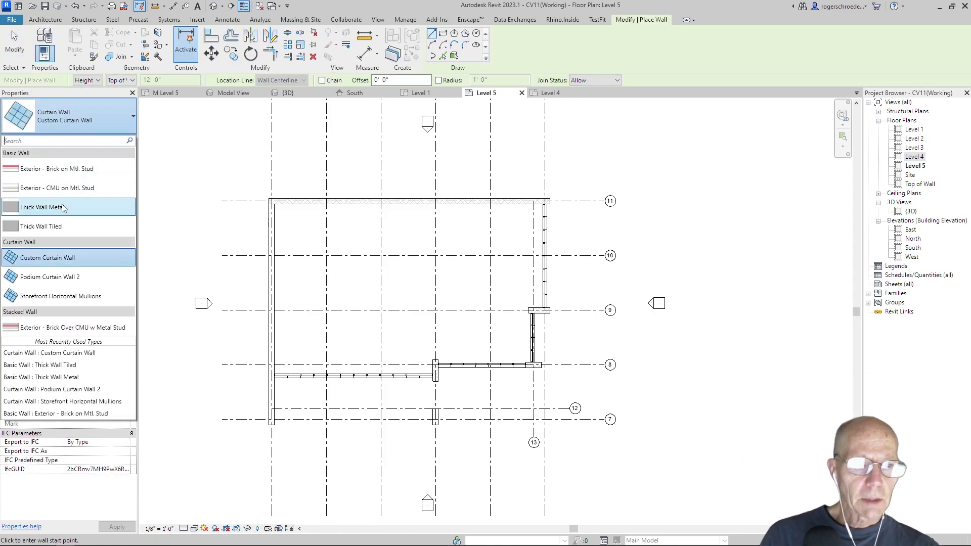
left_click(57, 227)
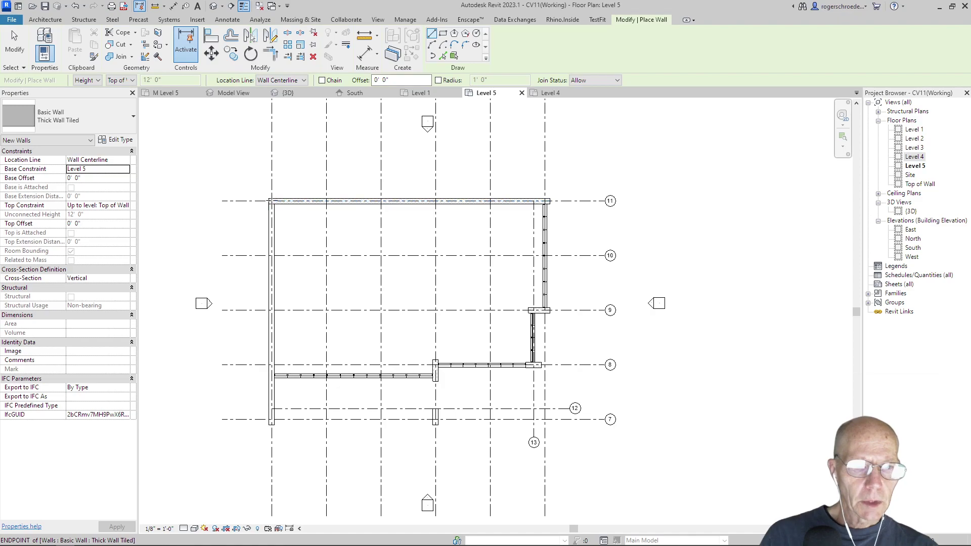
left_click(271, 202)
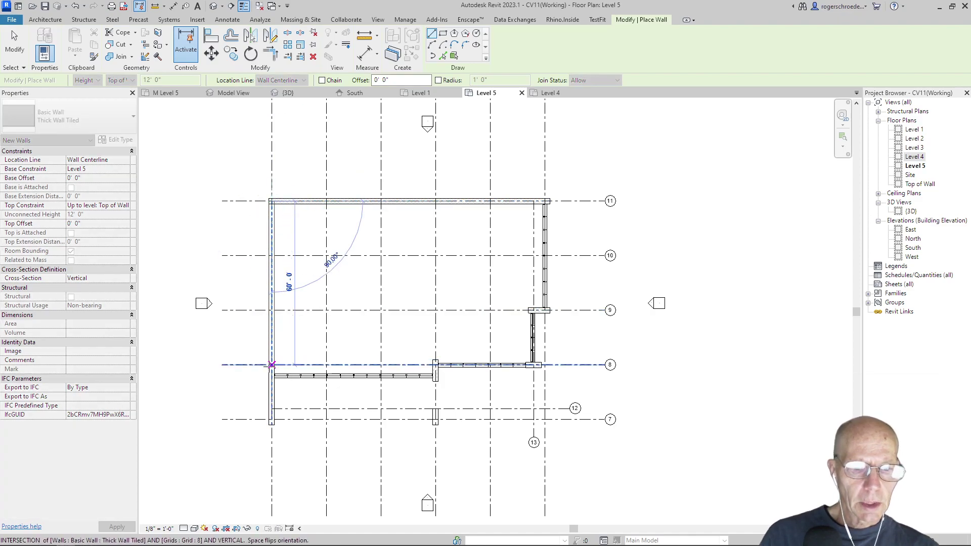
scroll(276, 380, "up", 1)
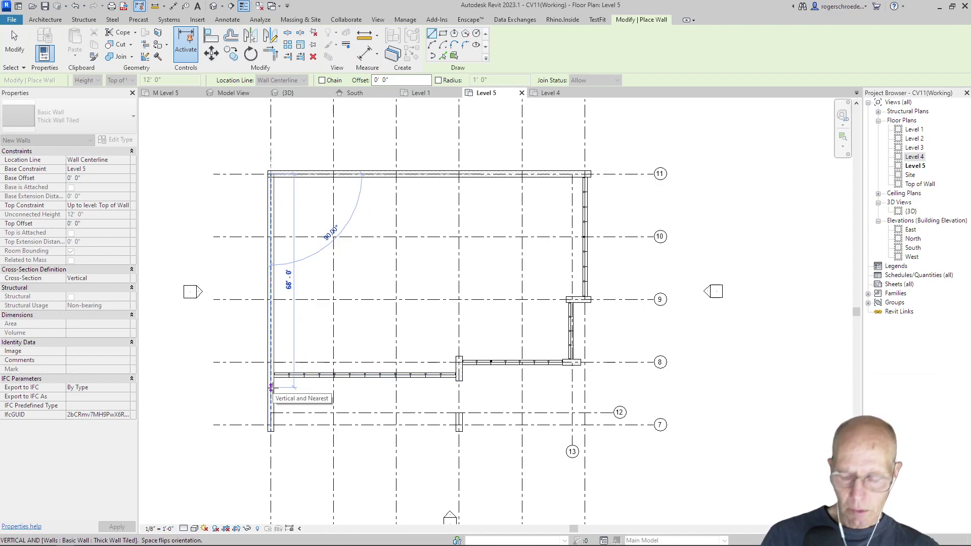
type("66")
key("Return")
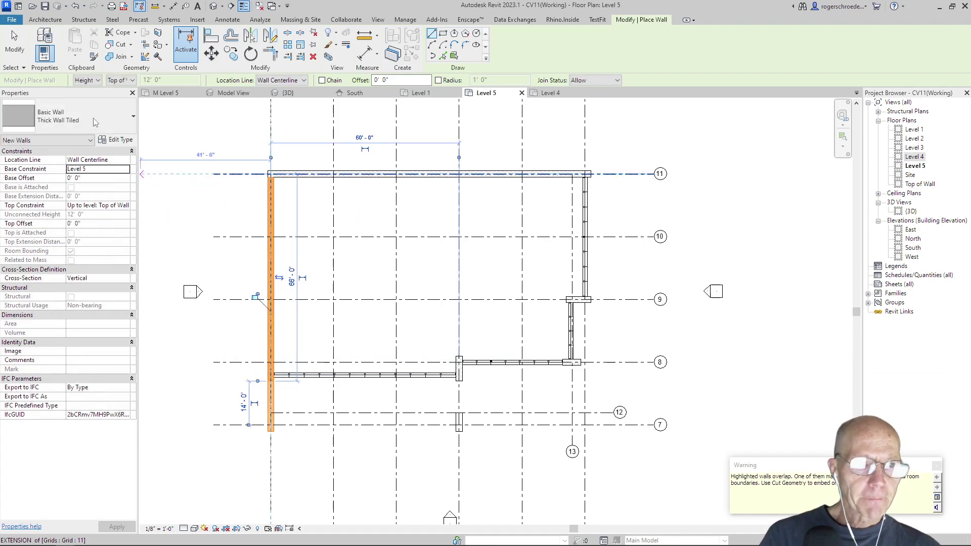
left_click(14, 43)
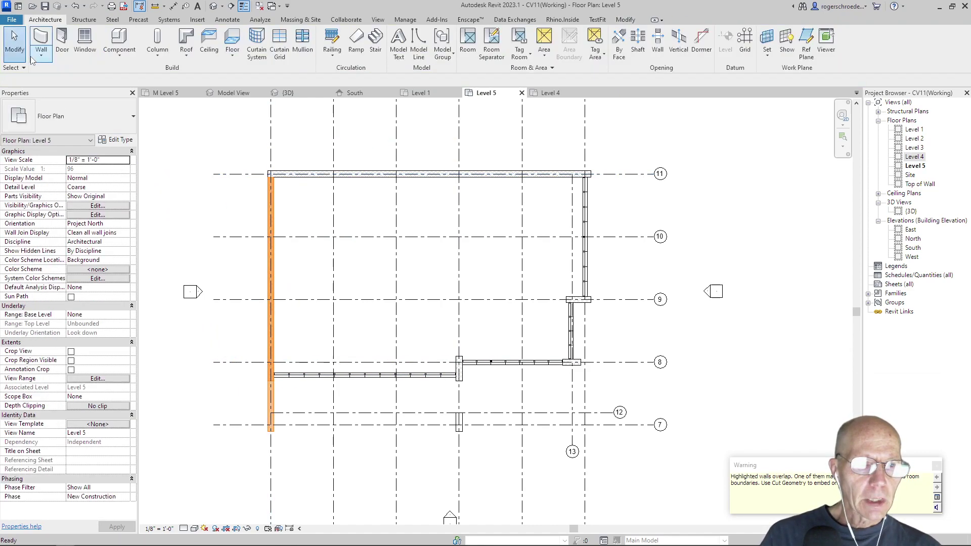
In the 3D view, select the new Thick Wall Tiled wall on the top level
left_click(279, 95)
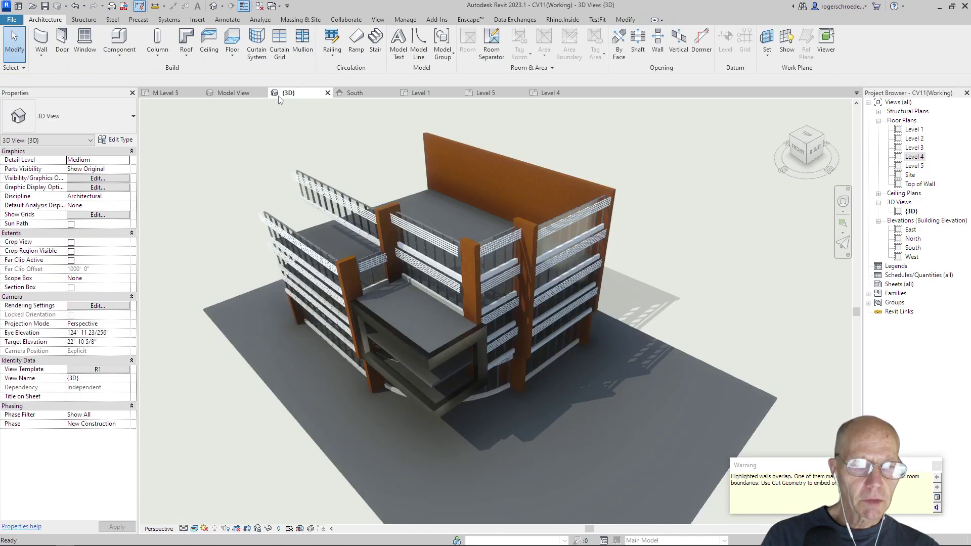
mouse_move(15, 544)
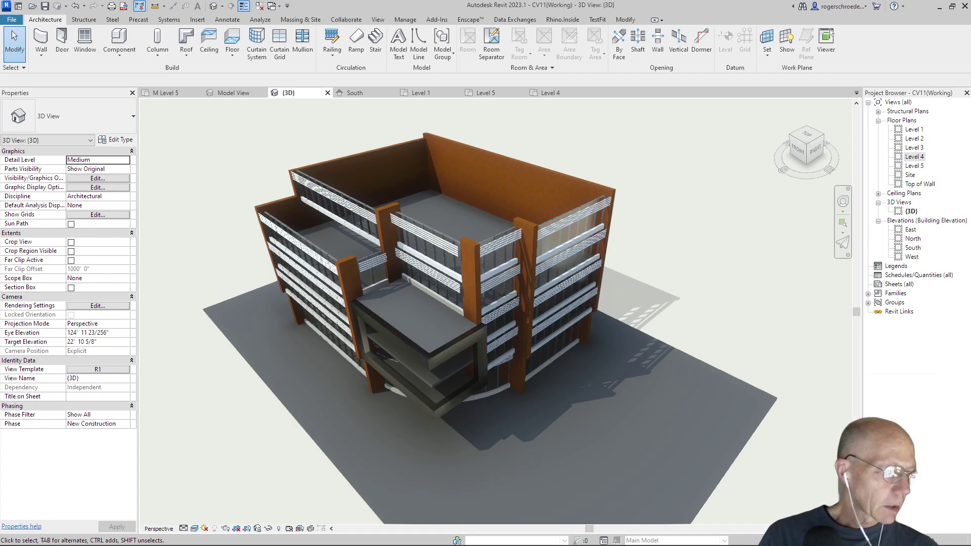
left_click(349, 153)
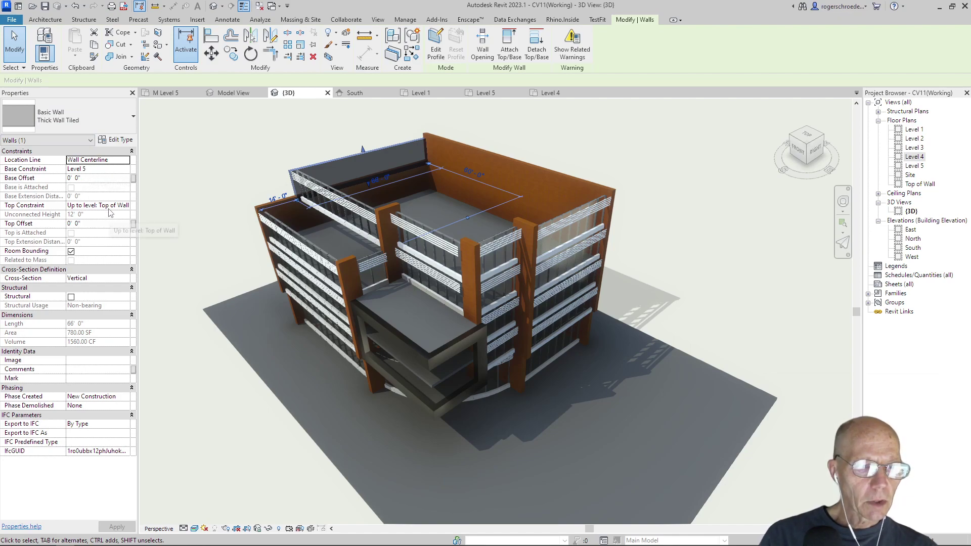
Set the tiled wall's Top Offset to 2'-0", apply it, and deselect the wall
left_click(69, 223)
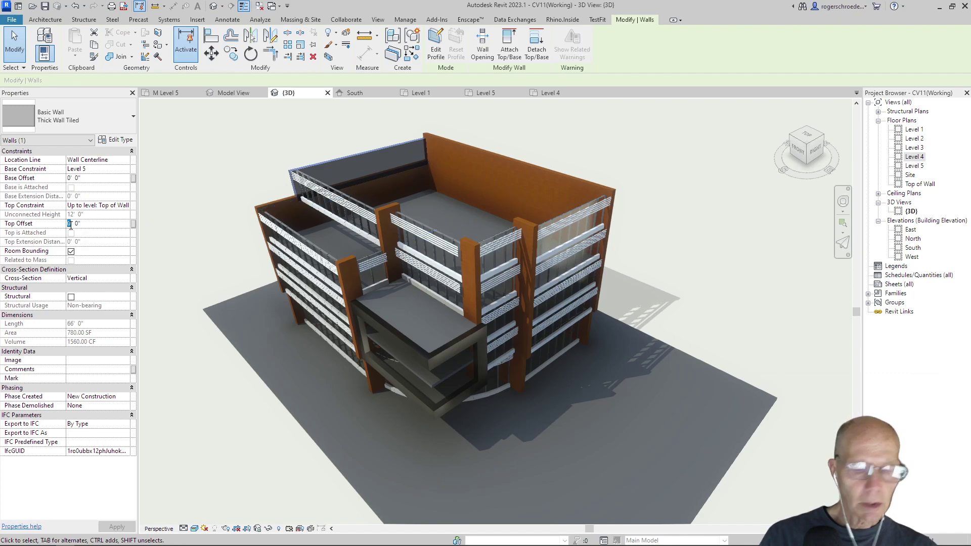
type("2")
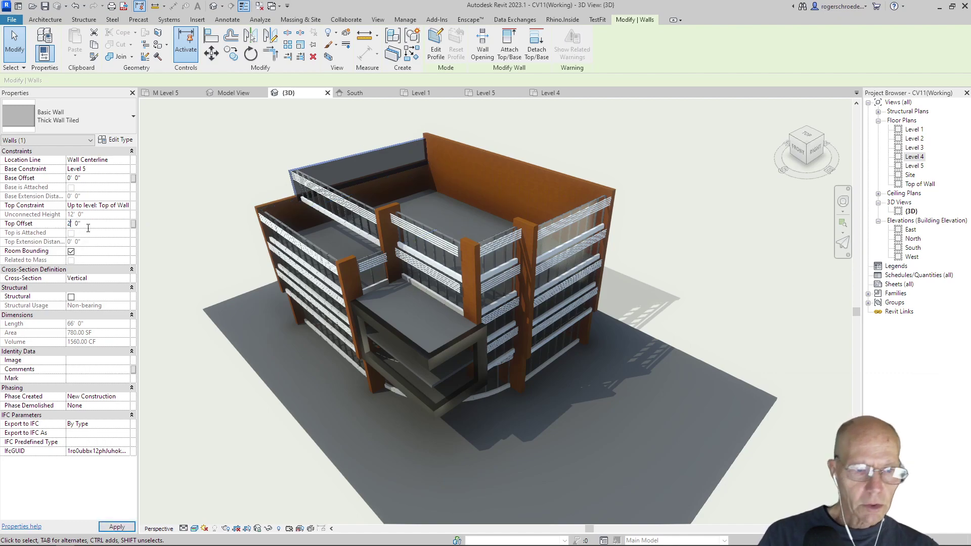
left_click(106, 526)
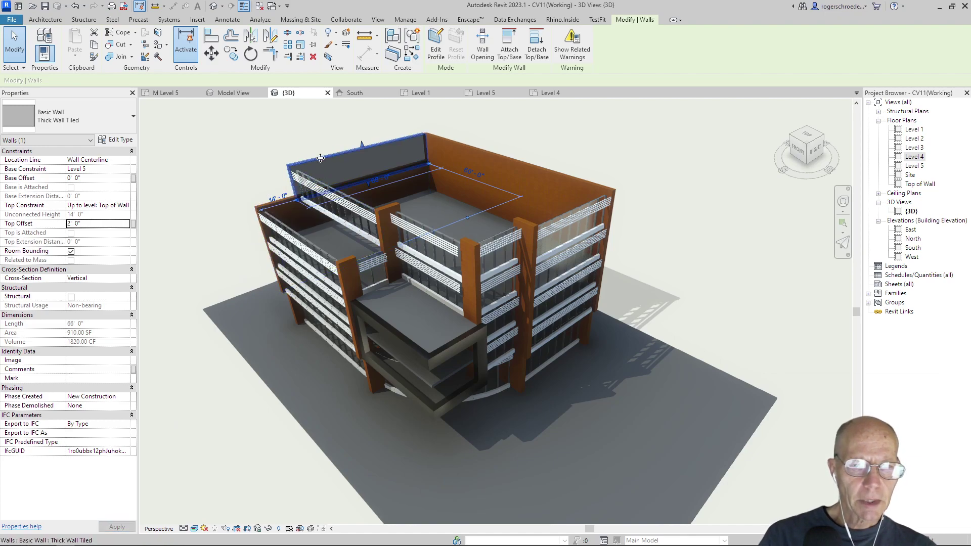
left_click(72, 179)
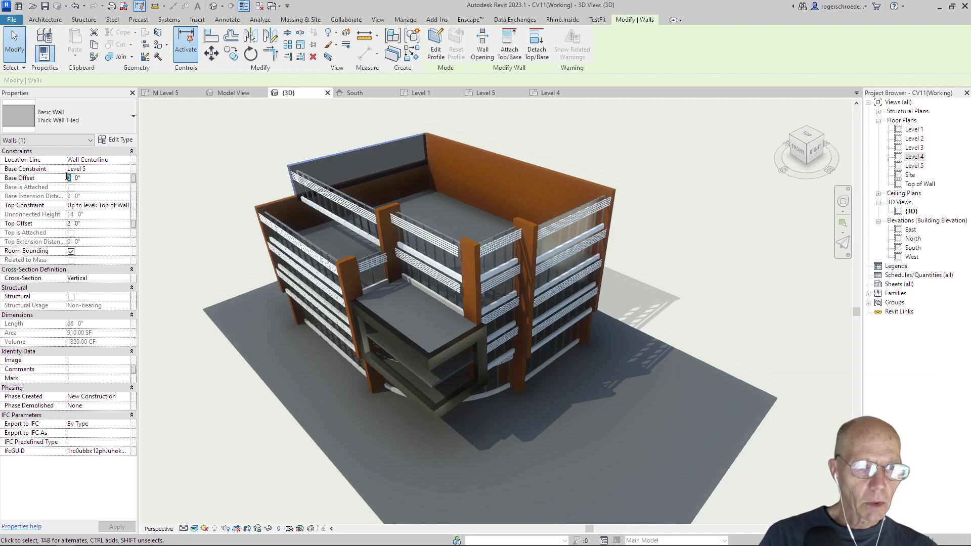
left_click(181, 173)
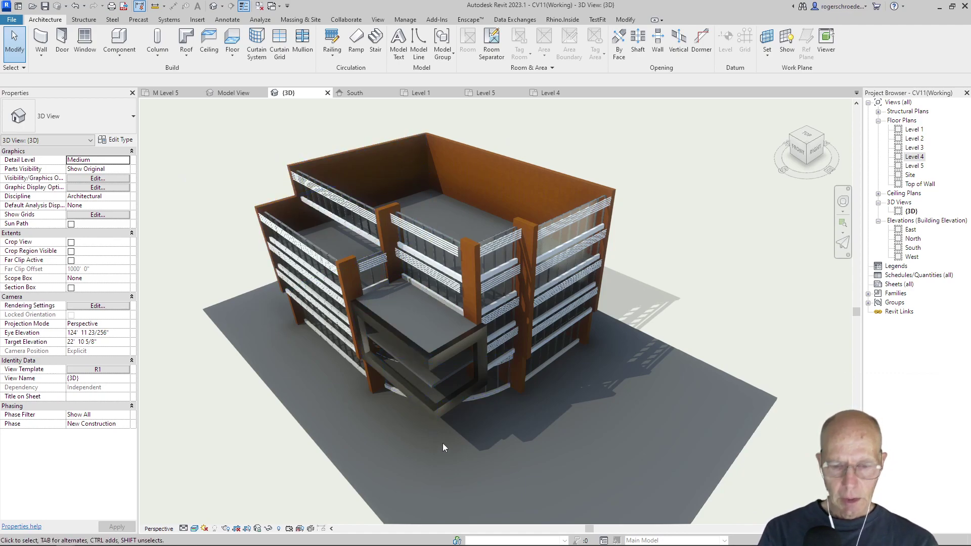
Orbit the 3D model down to an eye-level front-right view of the building
middle_click_drag(443, 443, 464, 394, "shift")
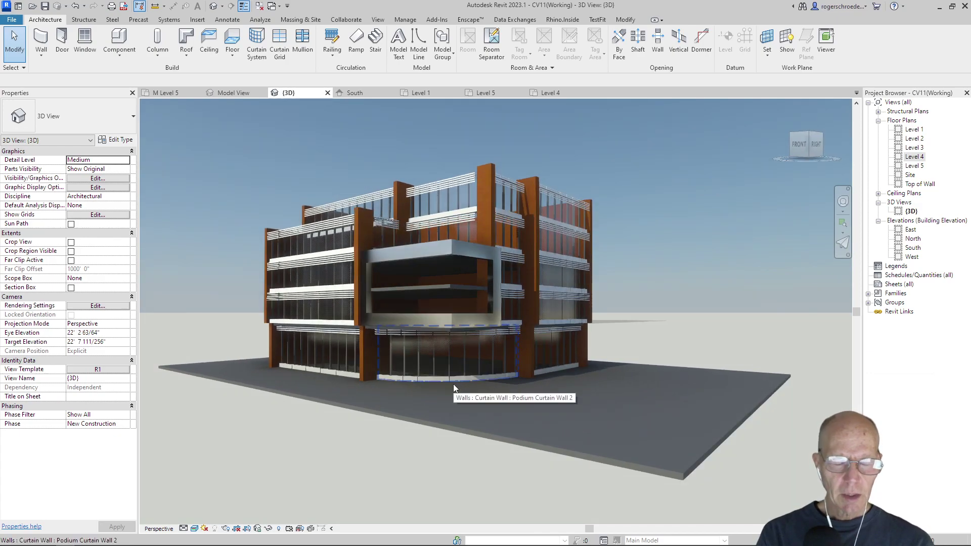